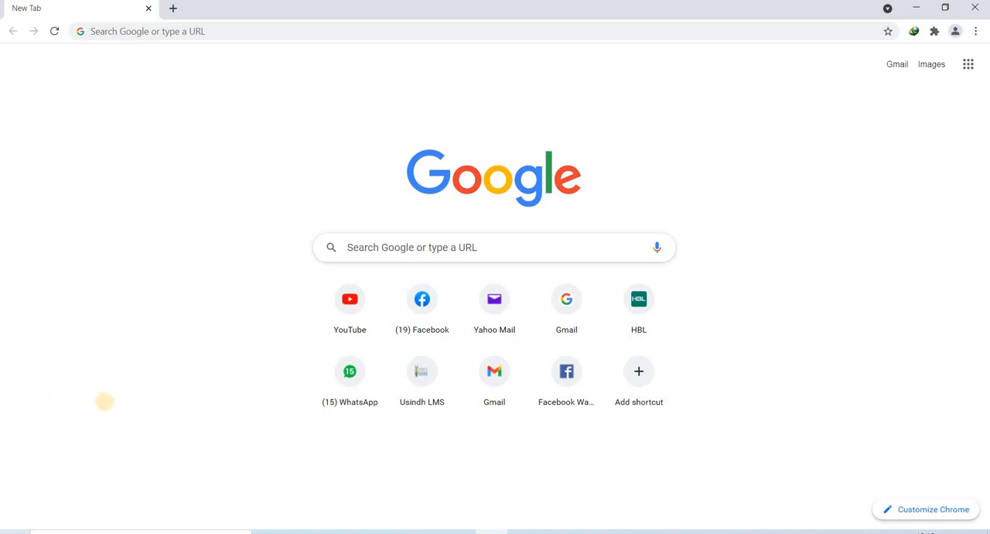
Search Google for "free download dev c++".
left_click(154, 34)
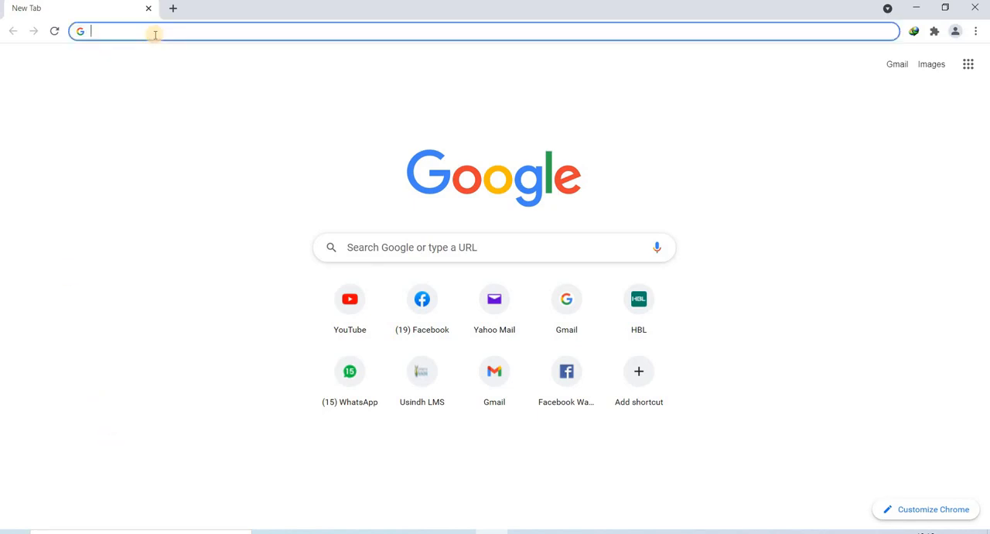
type("free d")
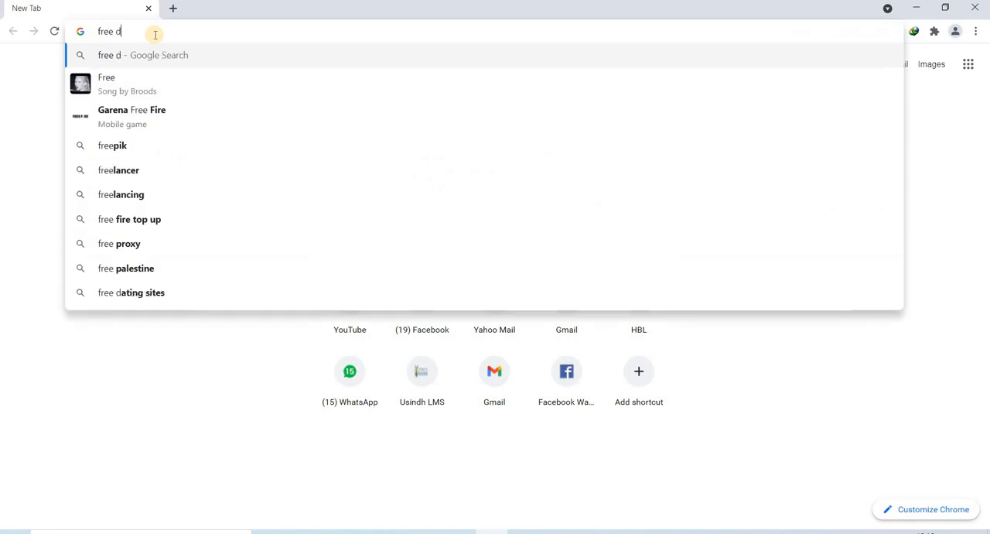
type("ownload dev")
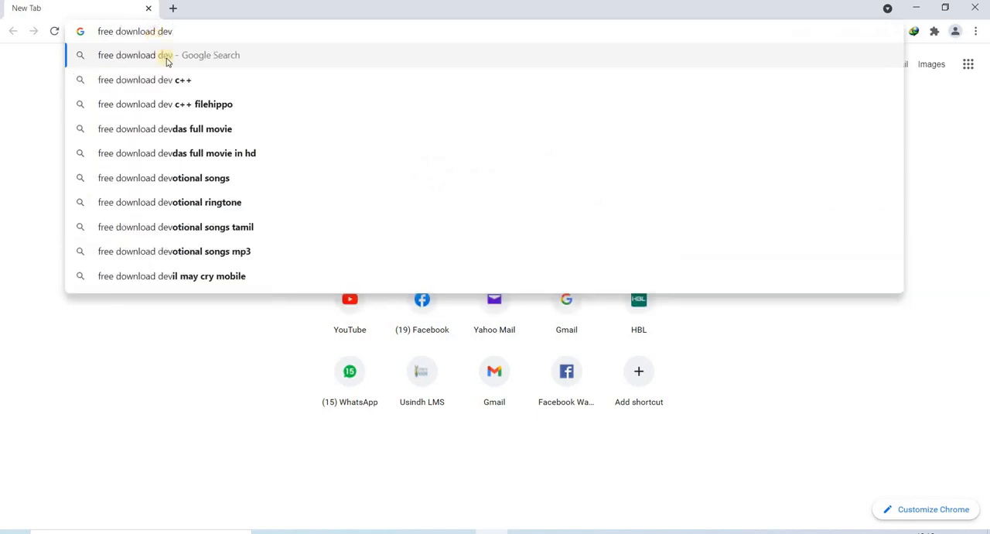
left_click(170, 82)
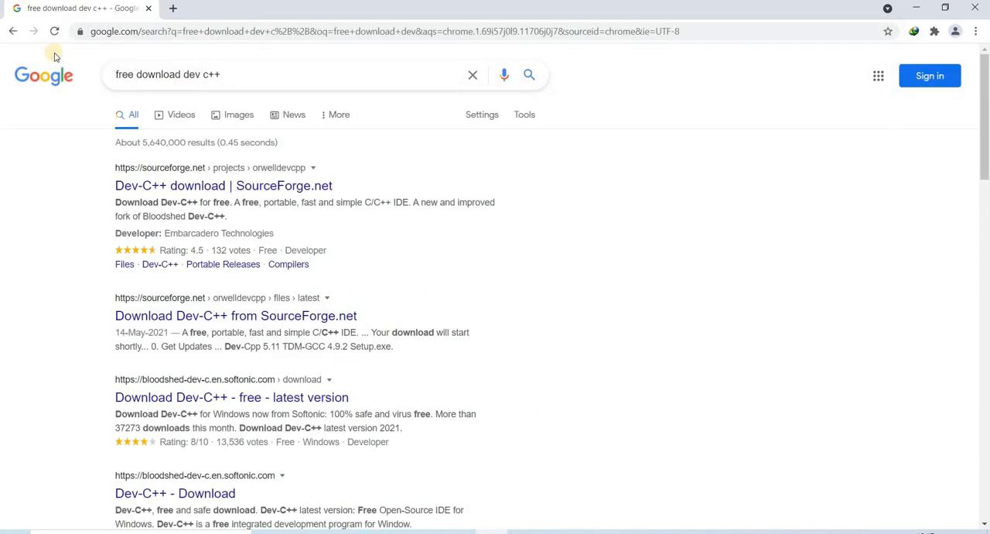
Open the SourceForge Dev-C++ project page from the results and download the Dev-Cpp 5.11 TDM-GCC 4.9.2 setup file.
left_click(188, 186)
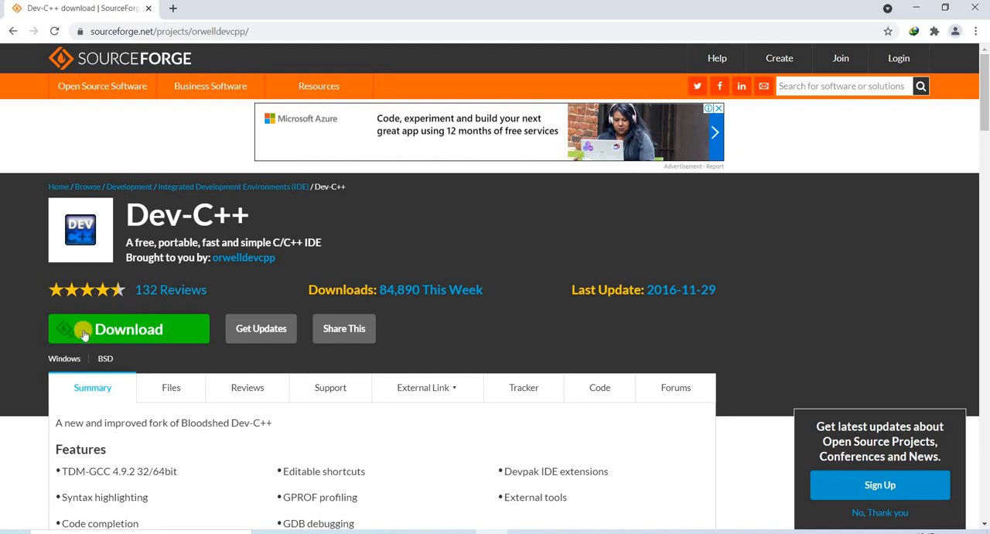
left_click(133, 331)
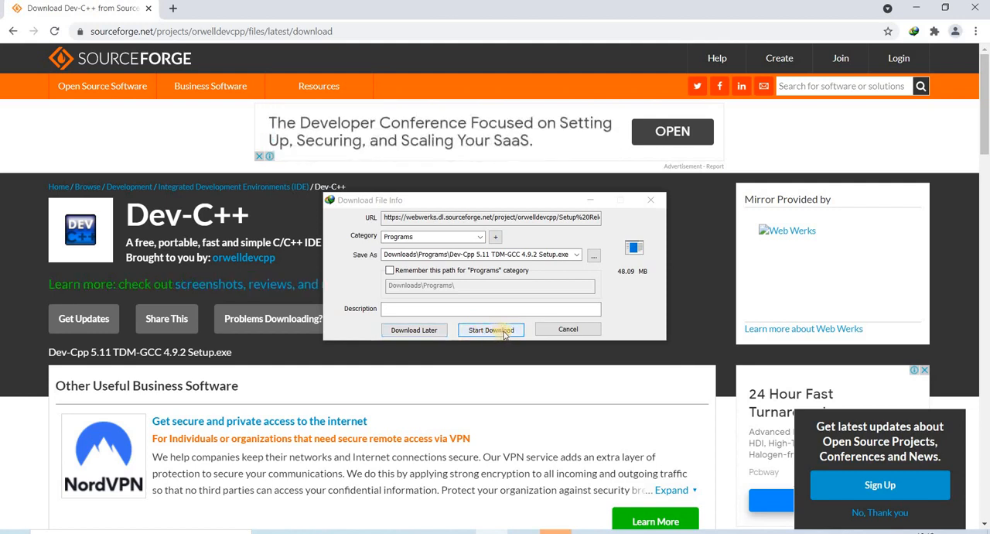
left_click(503, 331)
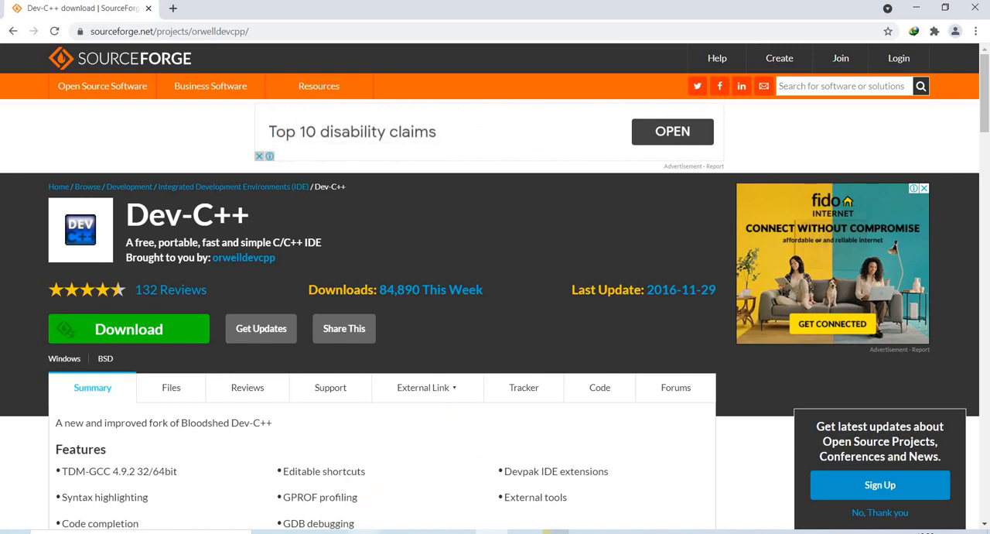
Switch to File Explorer and launch the Dev-Cpp 5.11 TDM-GCC 4.9.2 installer from the Downloads folder.
left_click(363, 532)
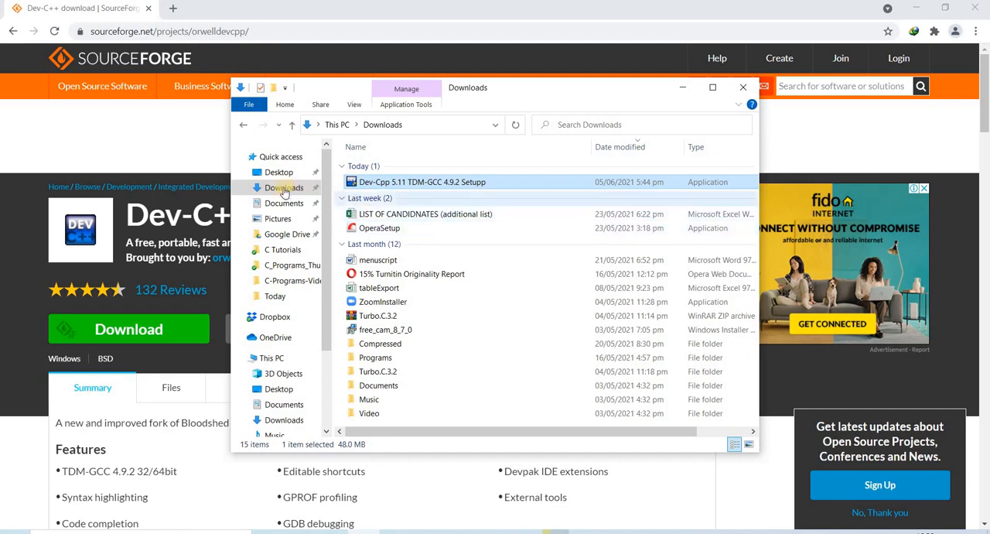
left_click(284, 189)
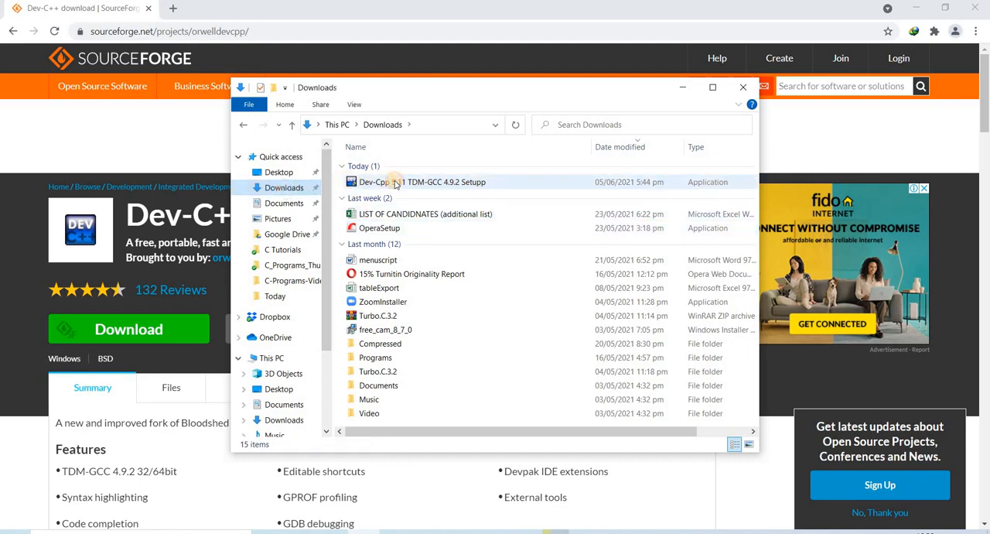
left_click(395, 183)
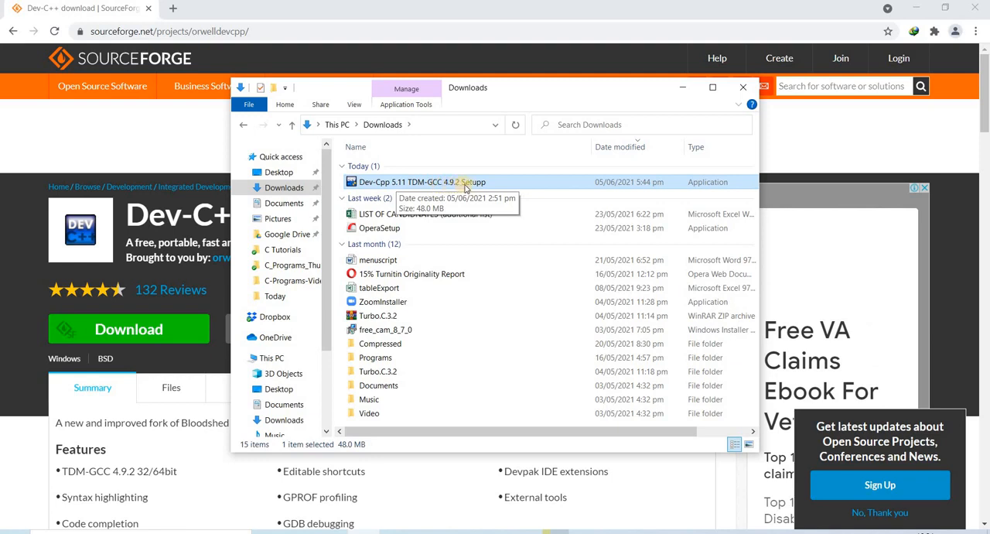
double_click(394, 184)
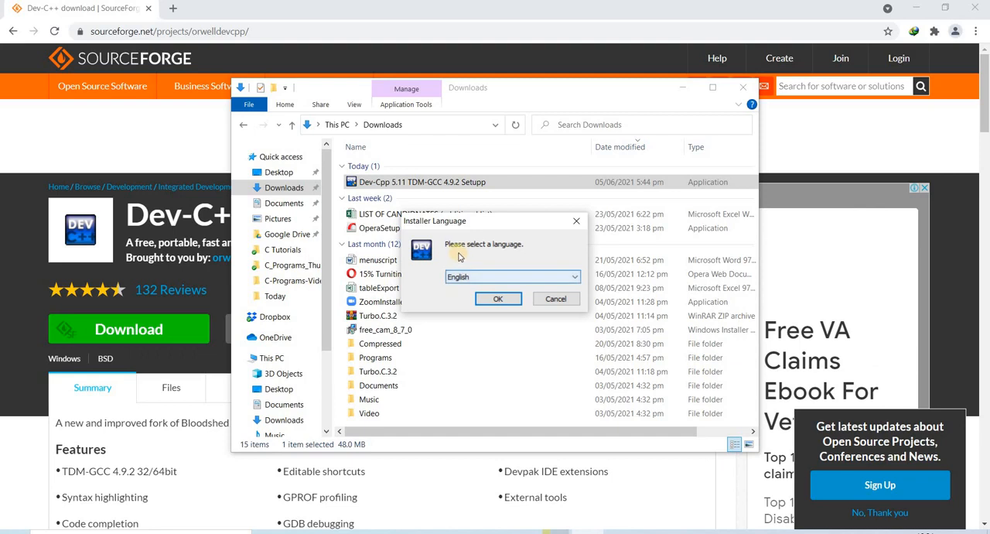
Install Dev-C++ 5.11 in English with the license accepted, the Full component set and destination C:\Program Files (x86)\Dev-Cpp.
left_click(496, 298)
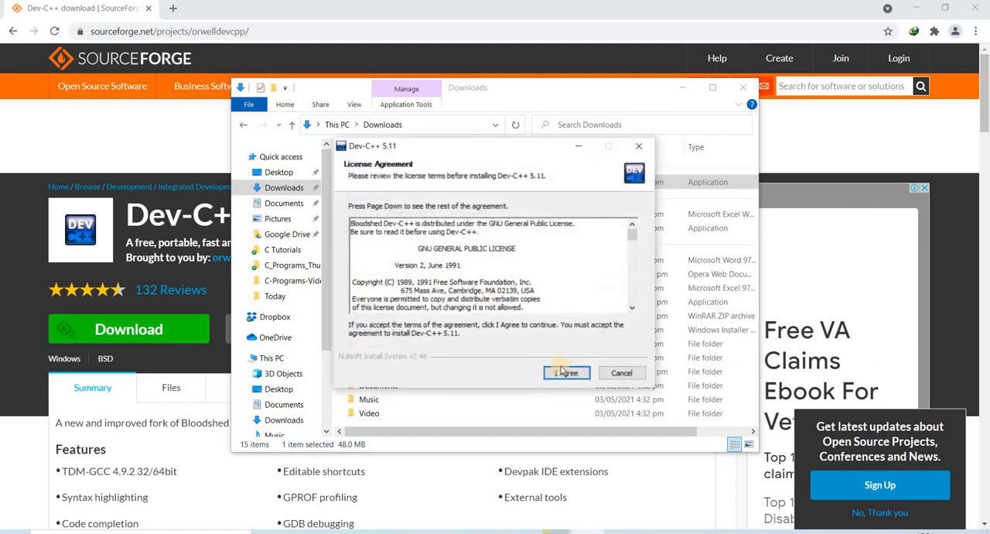
left_click(564, 374)
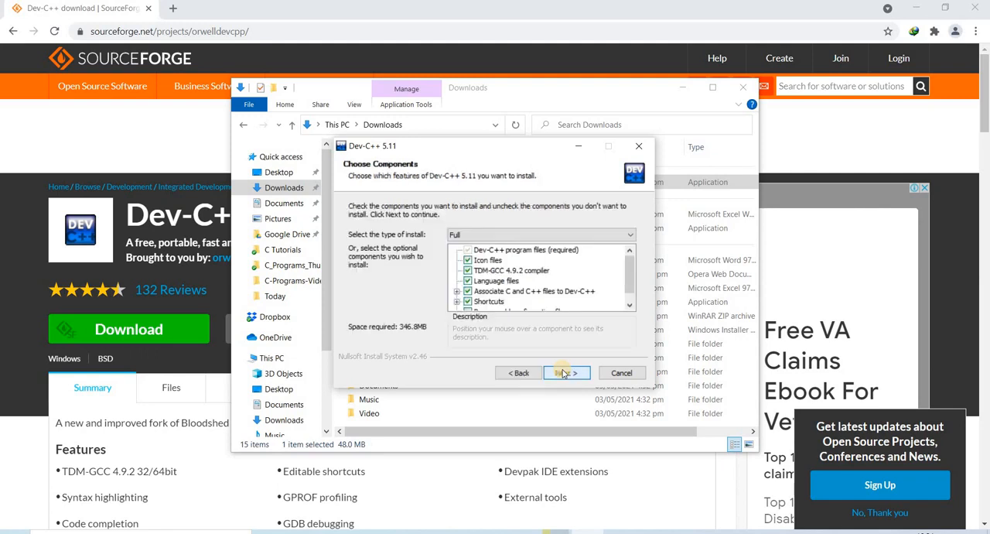
left_click(564, 372)
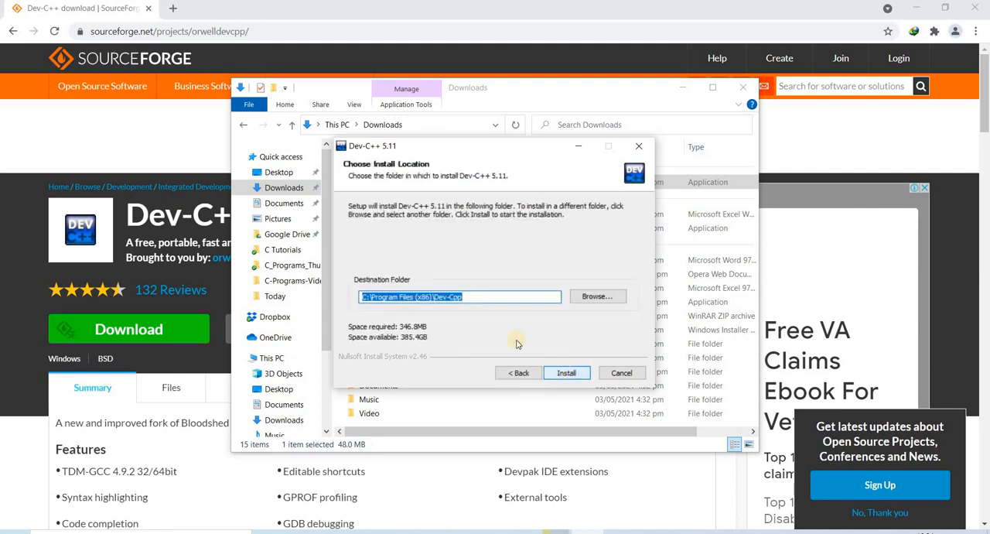
left_click(567, 373)
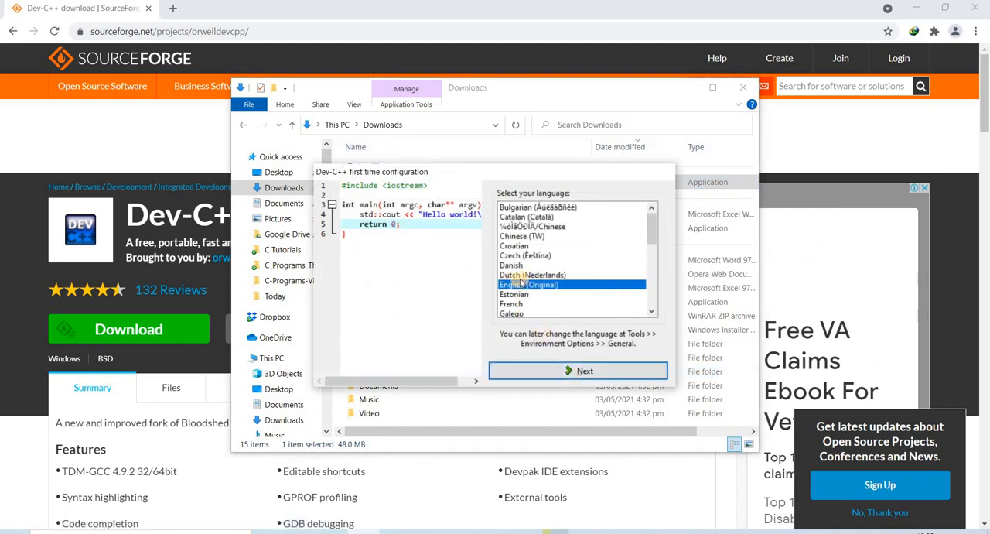
Complete the first-time configuration with English (Original), the Consolas font, the Classic Plus color theme and New Look icons.
left_click(585, 372)
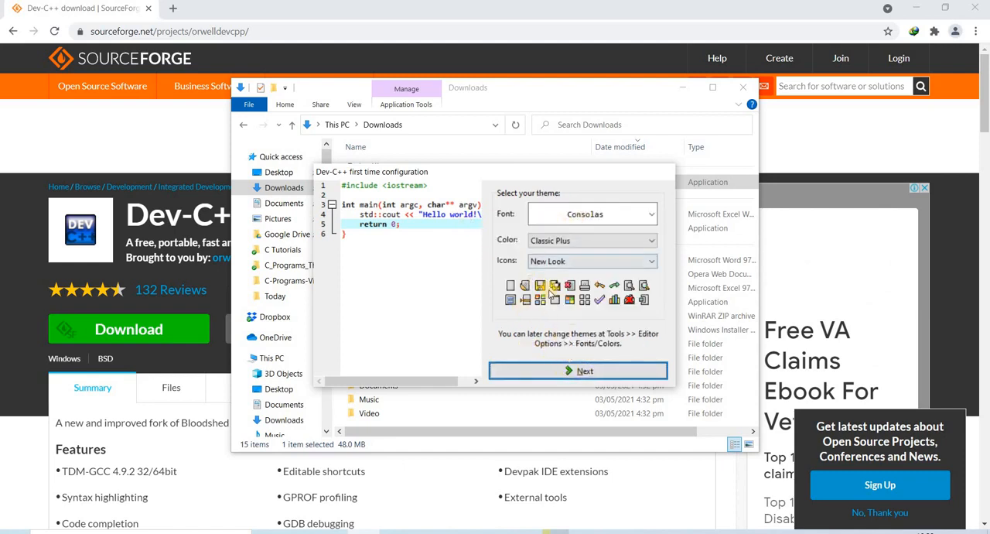
left_click(564, 242)
left_click(565, 252)
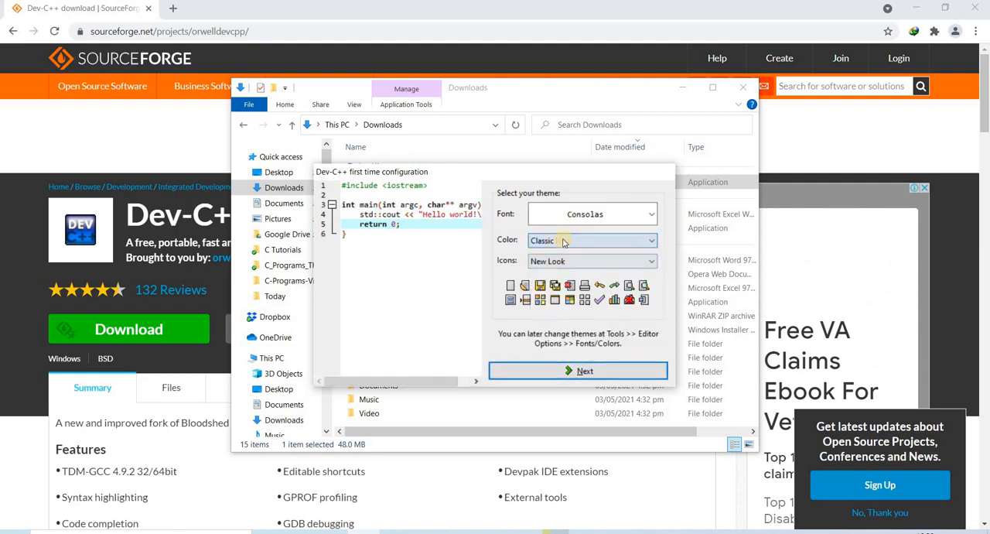
left_click(563, 242)
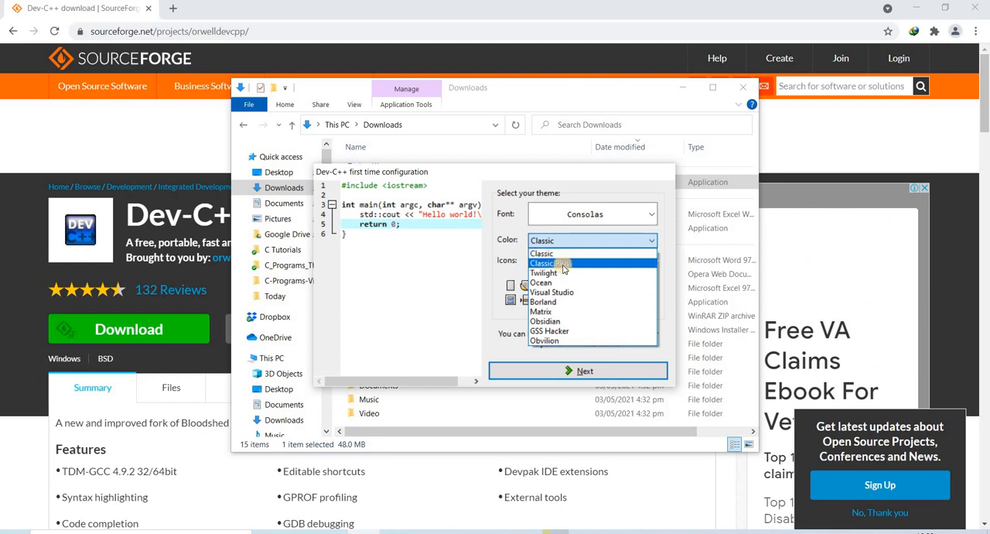
left_click(564, 264)
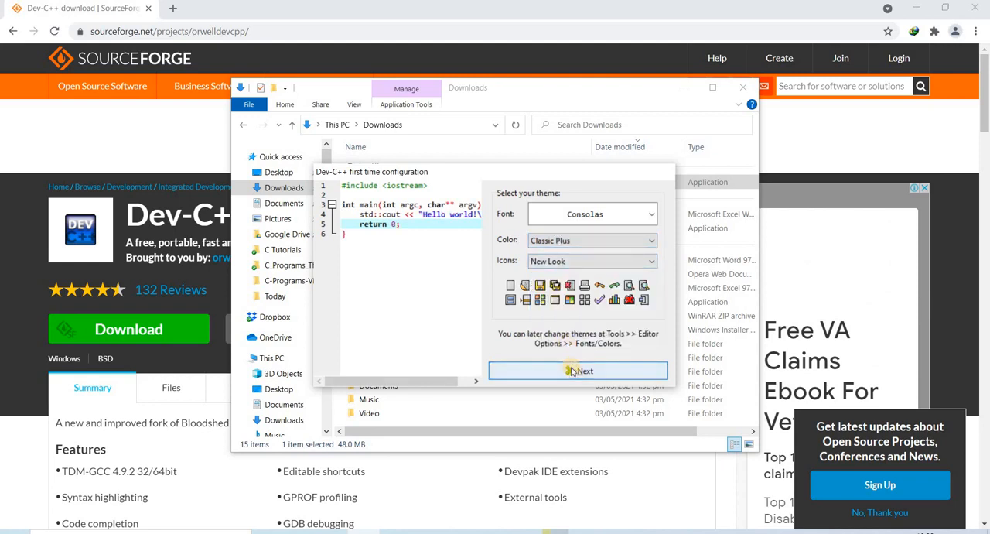
left_click(572, 371)
left_click(572, 371)
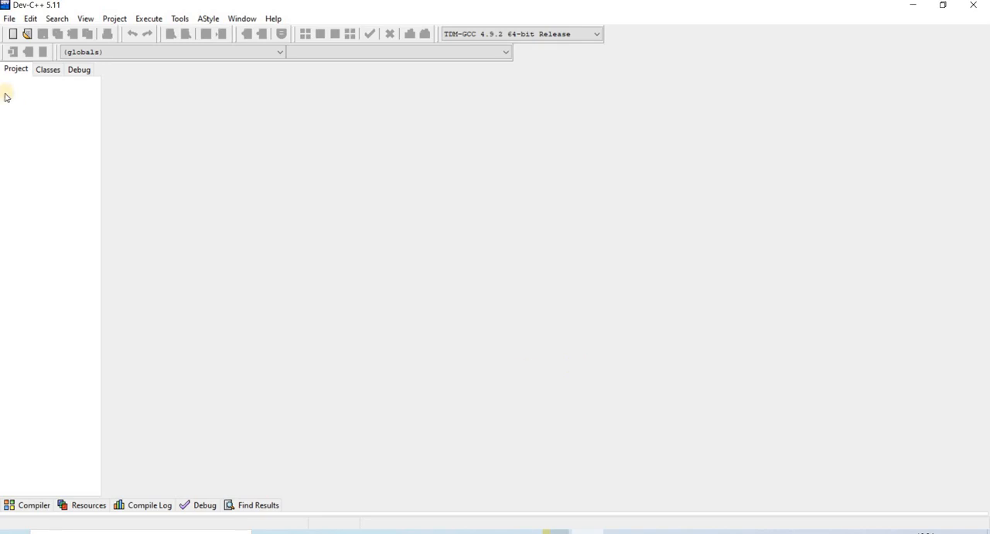
Create a new, empty source file in Dev-C++.
left_click(10, 20)
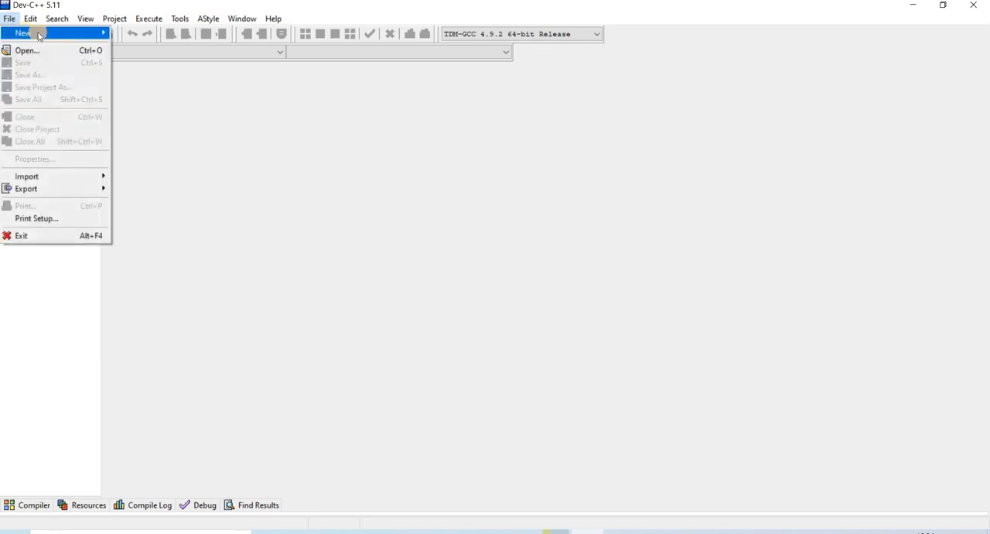
mouse_move(39, 33)
left_click(155, 35)
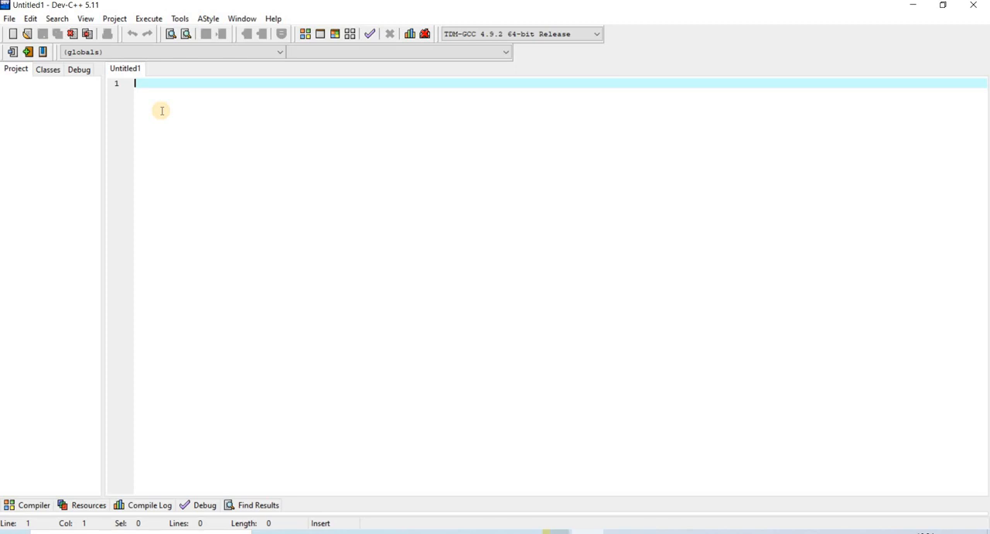
Write #include<stdio.h> as the first line of the source file.
type("#")
key("BackSpace")
type("#include")
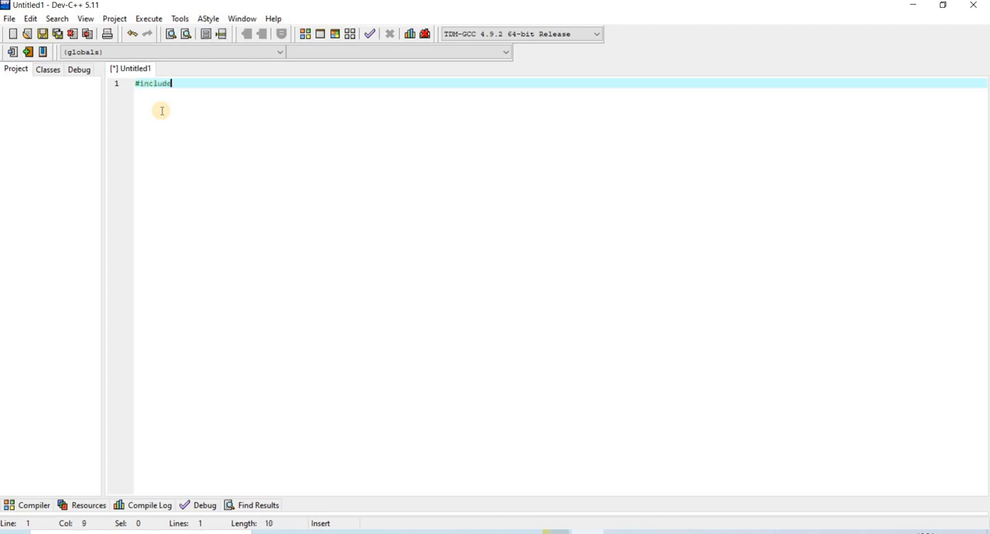
type("<stdio.h>")
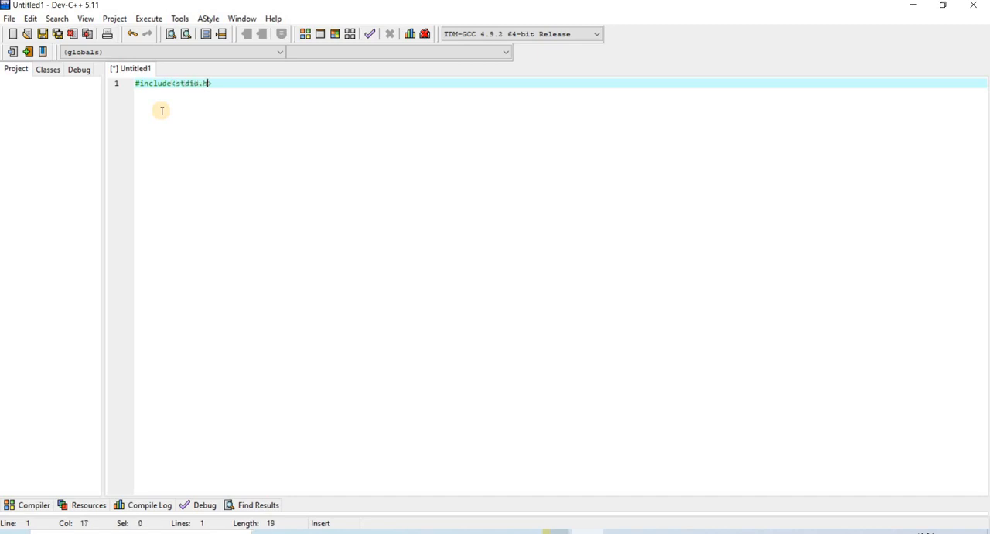
key("Return")
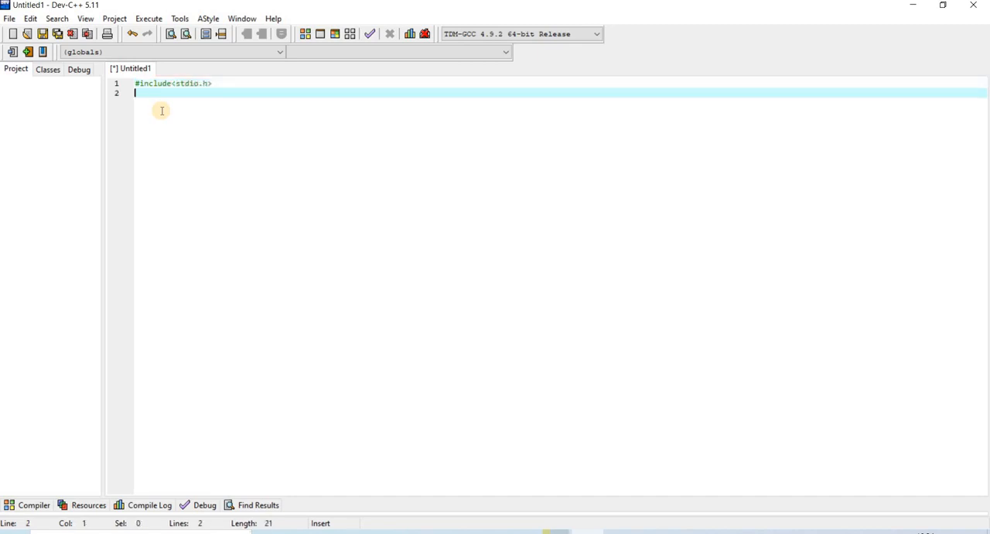
Add an int main() function containing printf("Hello world"); and return 0; below the include line.
type("int main()")
key("Return")
type("{")
key("Return")
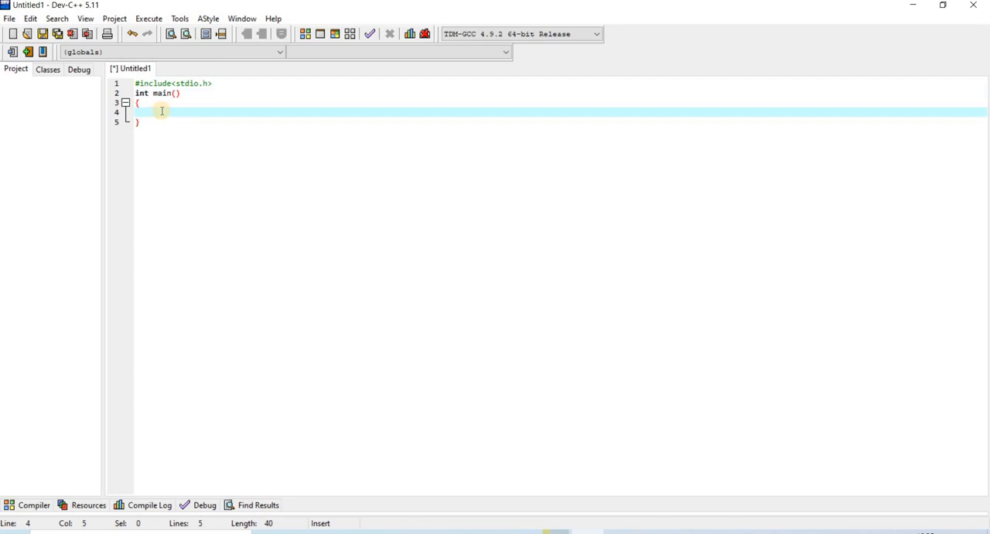
type("printf(\"Hello worl")
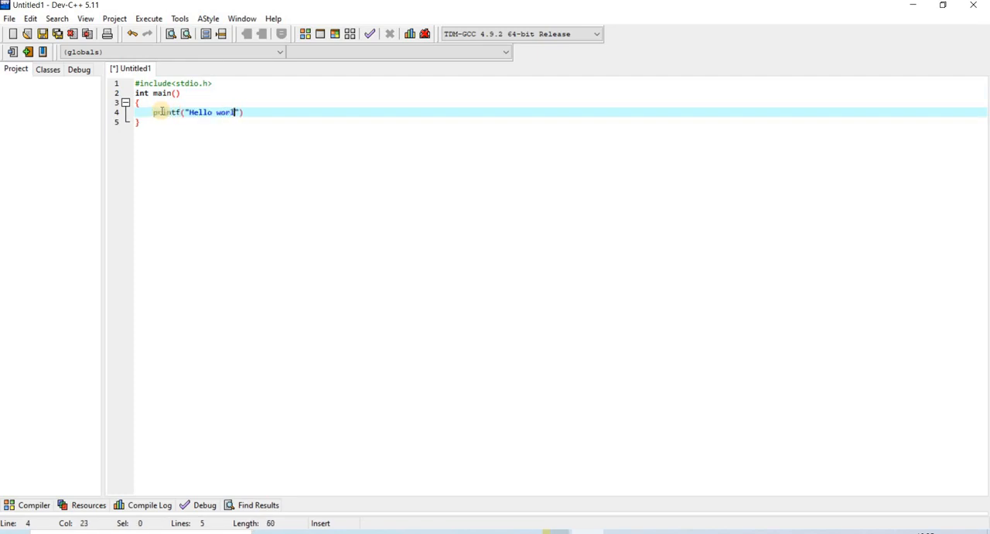
type("d\");")
key("Return")
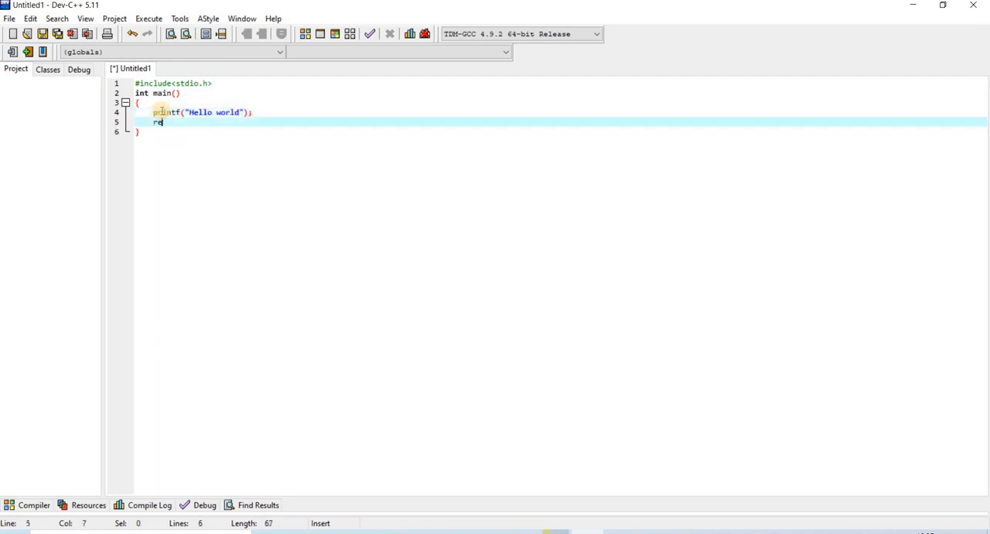
type("return 0;")
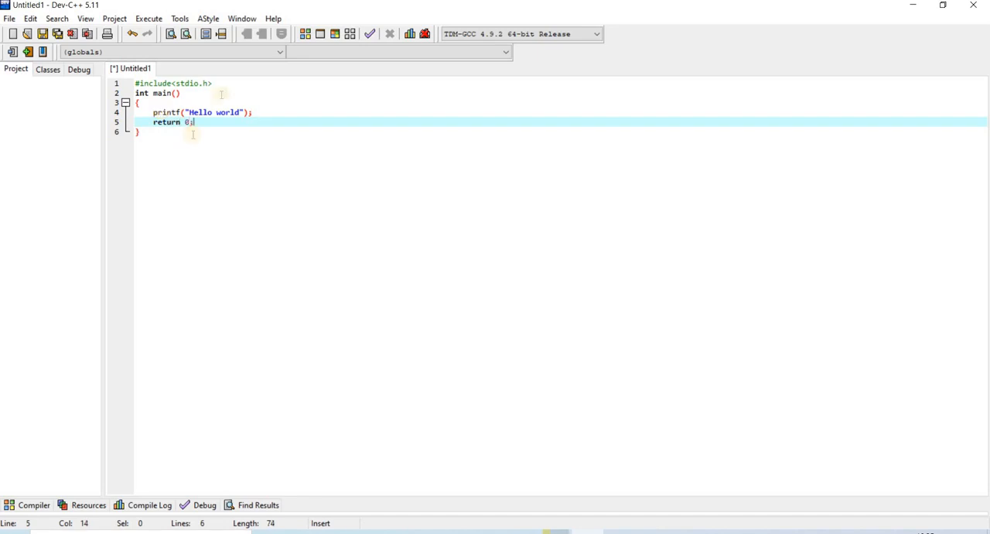
Set the editor font size to 18 in the editor options and apply it.
left_click(180, 20)
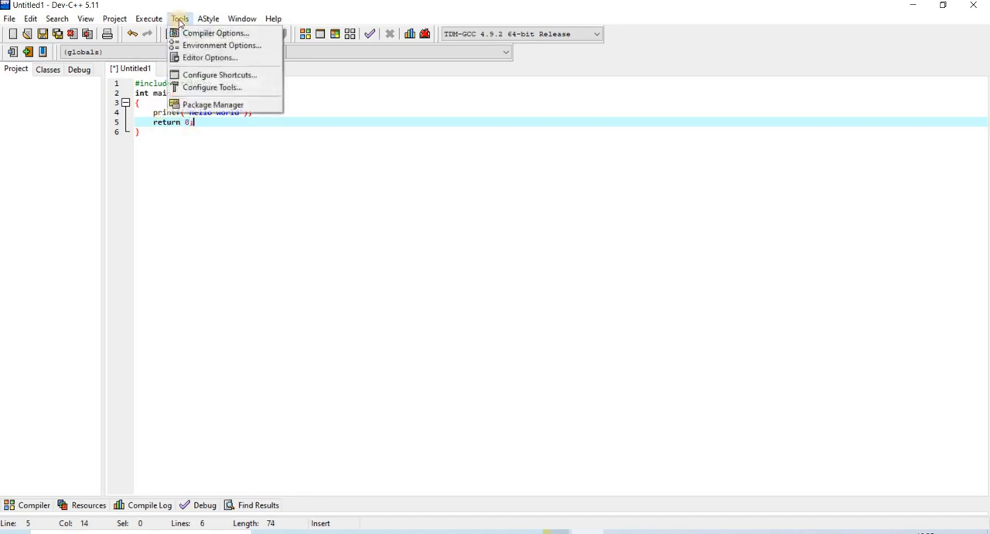
left_click(202, 58)
left_click(387, 122)
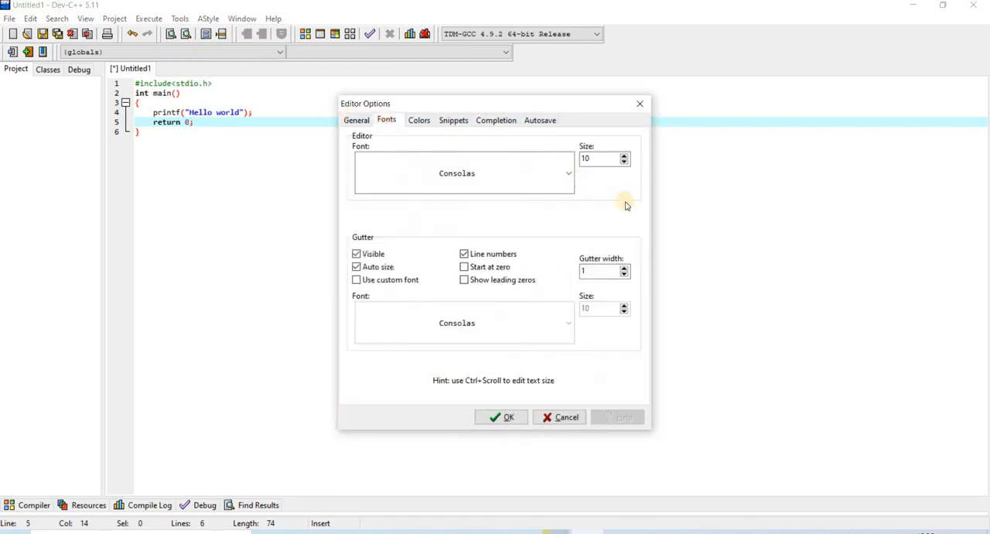
left_click(624, 156)
left_click(624, 156)
left_click(624, 155)
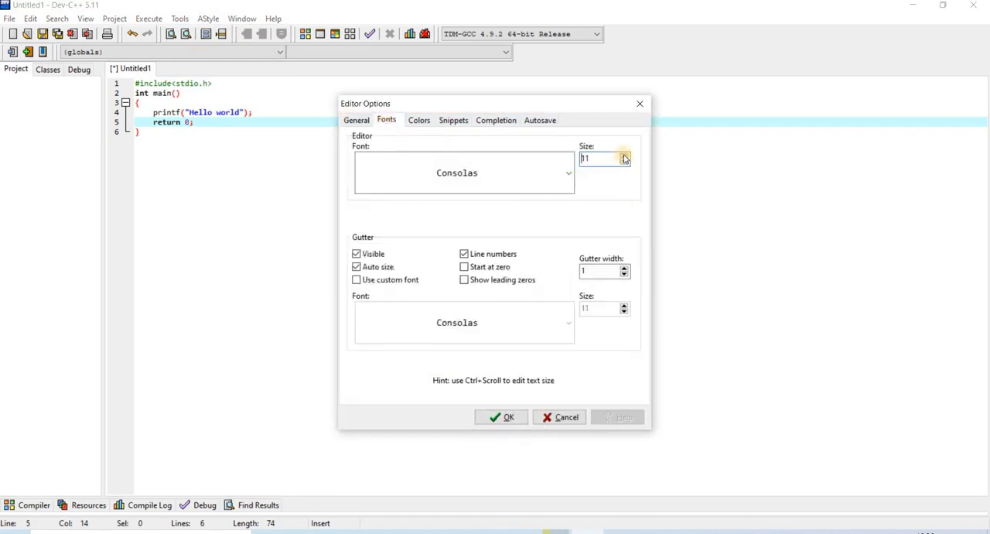
left_click(624, 156)
left_click(624, 155)
left_click(624, 155)
left_click(624, 155)
left_click(625, 155)
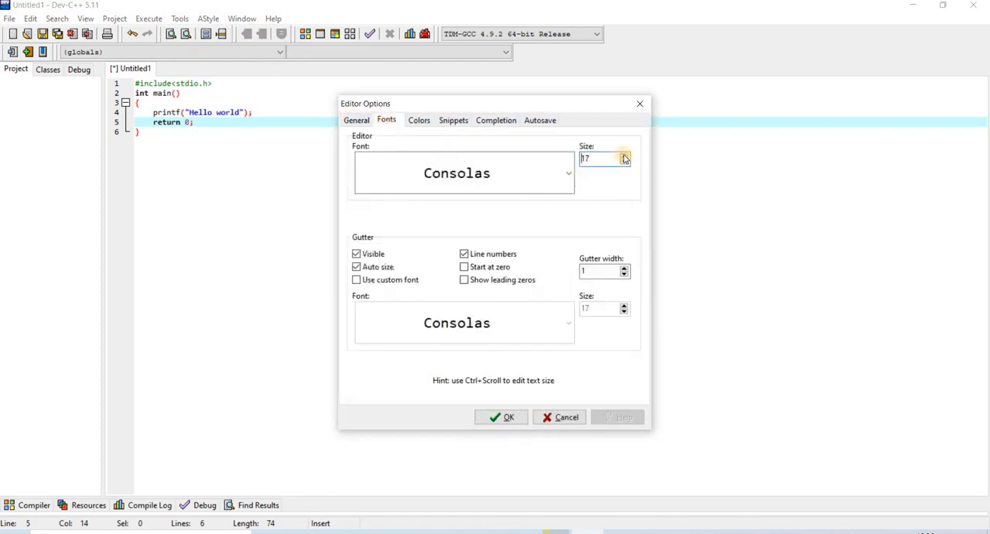
left_click(504, 417)
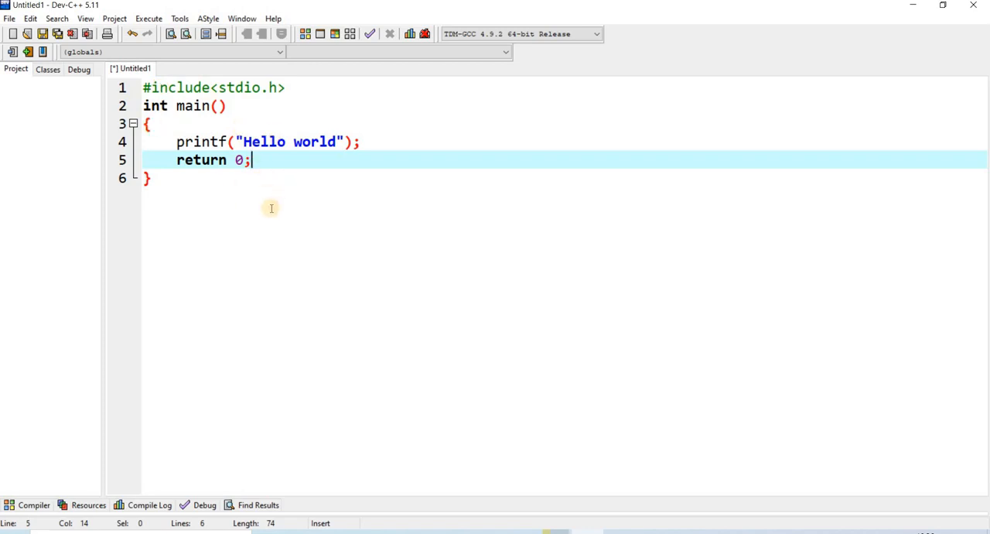
Start Compile & Run for the untitled program and save its source file as first.c in the Documents folder.
left_click(149, 19)
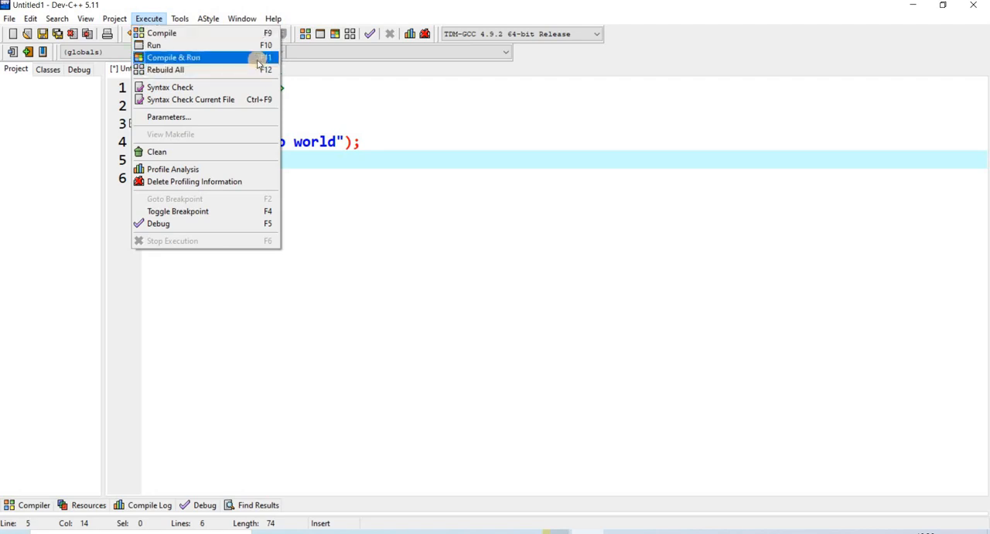
left_click(233, 57)
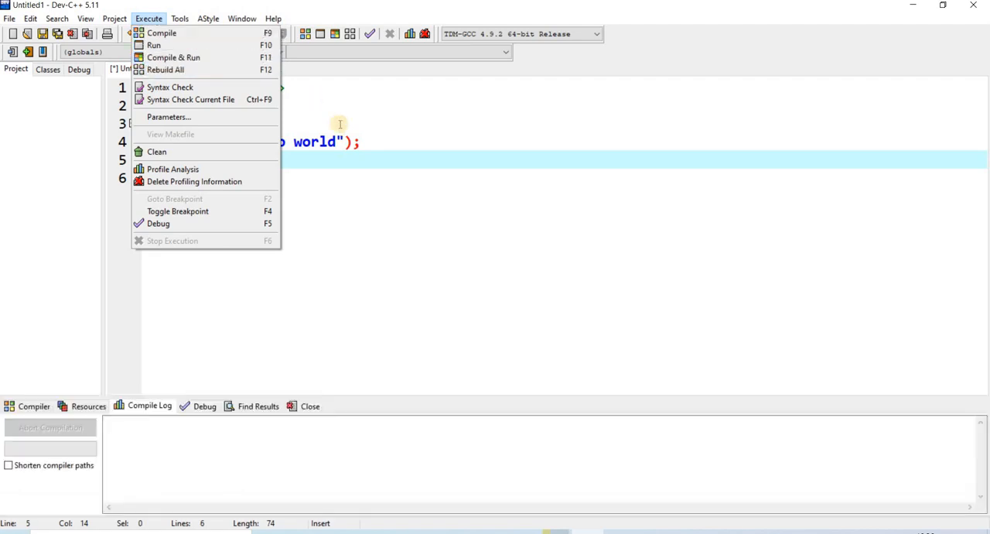
left_click(338, 123)
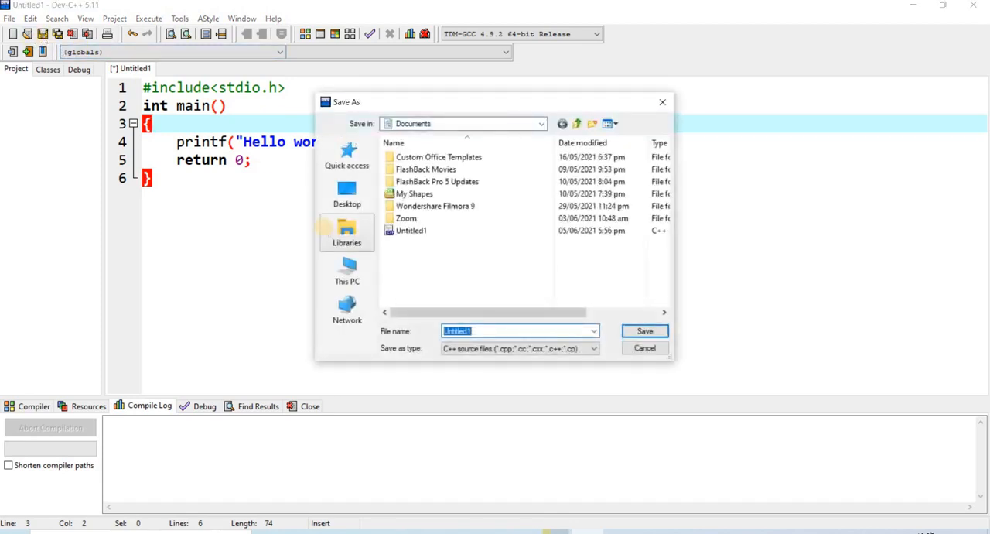
type("first.c")
left_click_drag(455, 331, 474, 339)
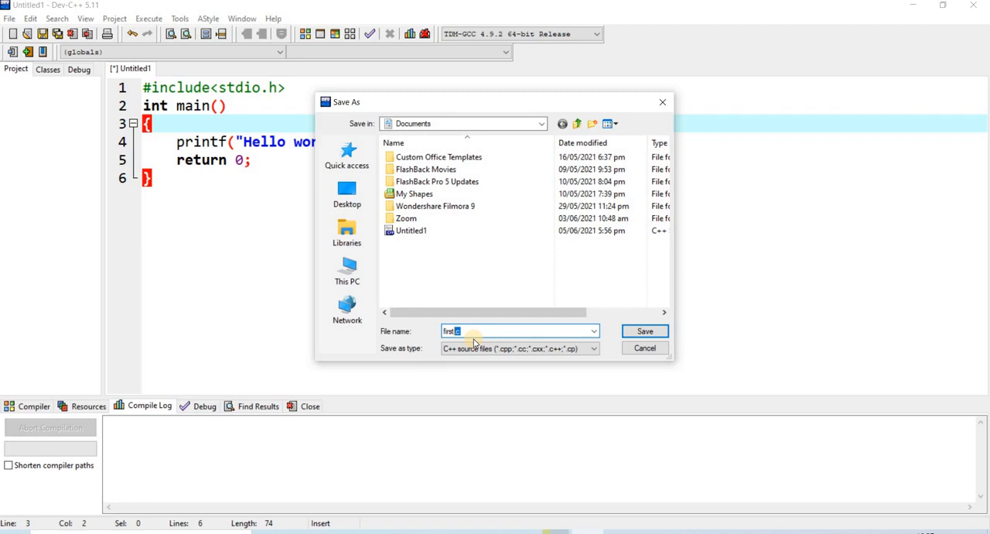
left_click(468, 331)
left_click(663, 333)
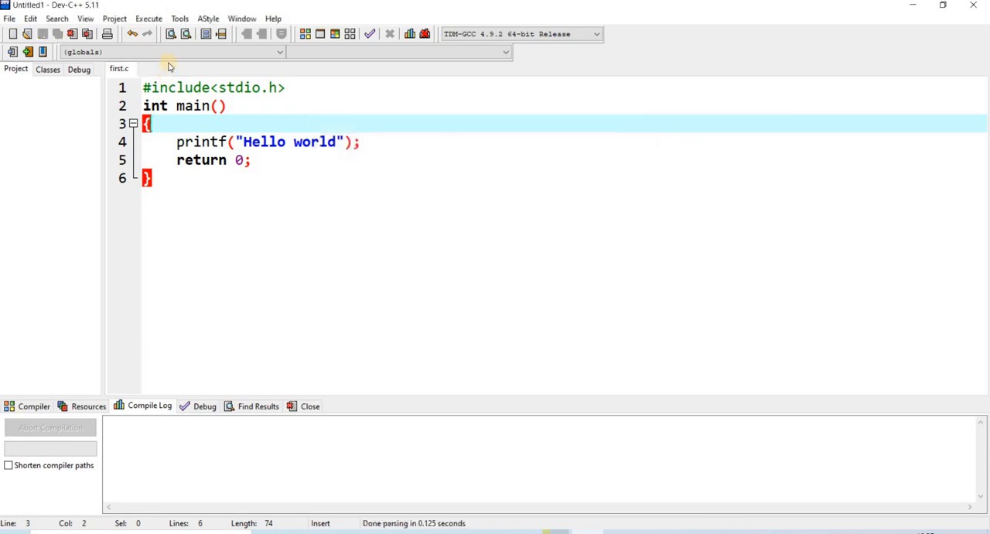
Compile and run first.c, check its console output, and close the console window.
left_click(149, 18)
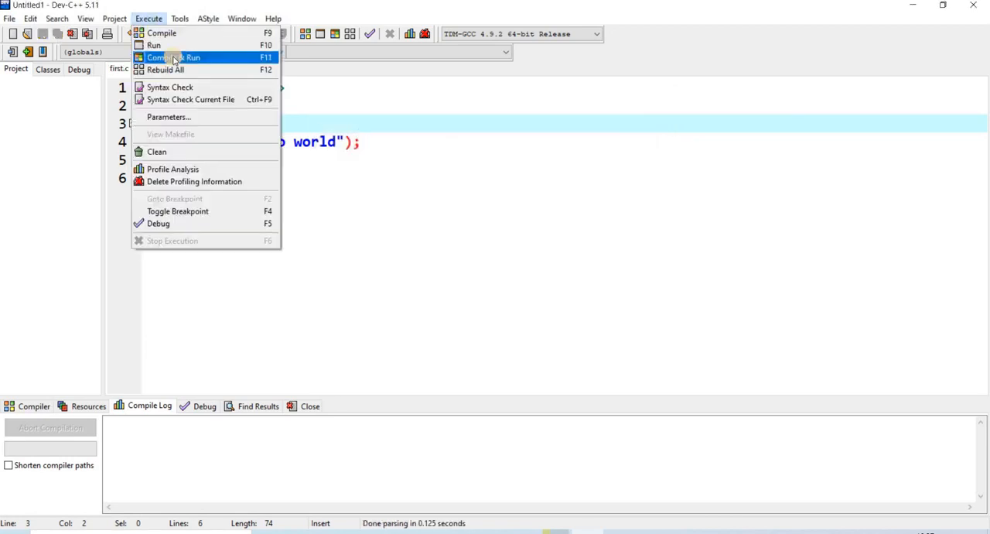
left_click(175, 60)
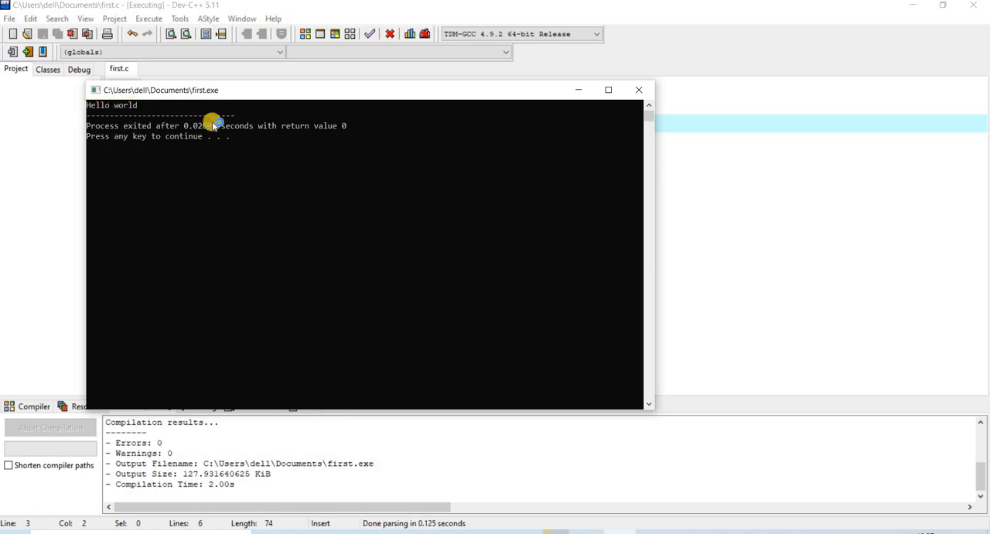
key("Return")
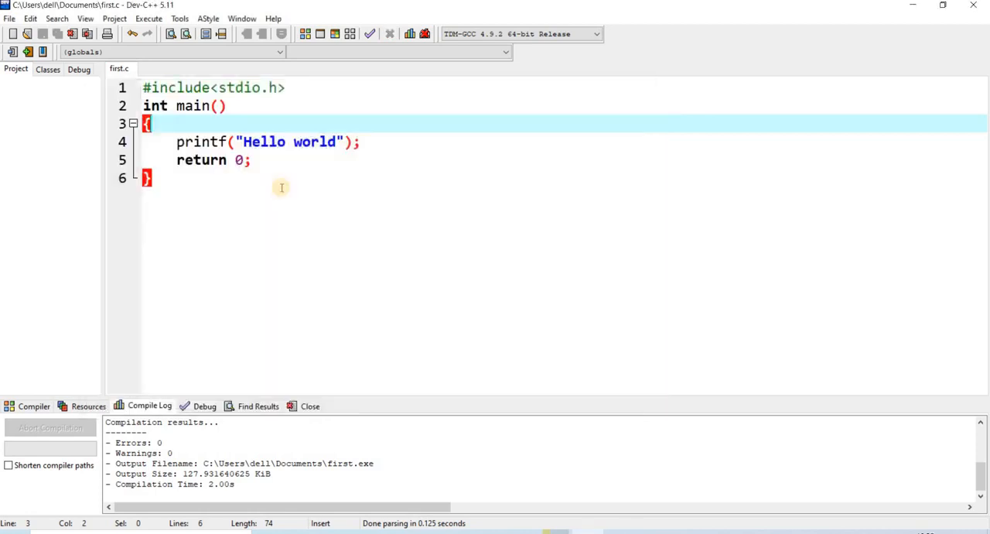